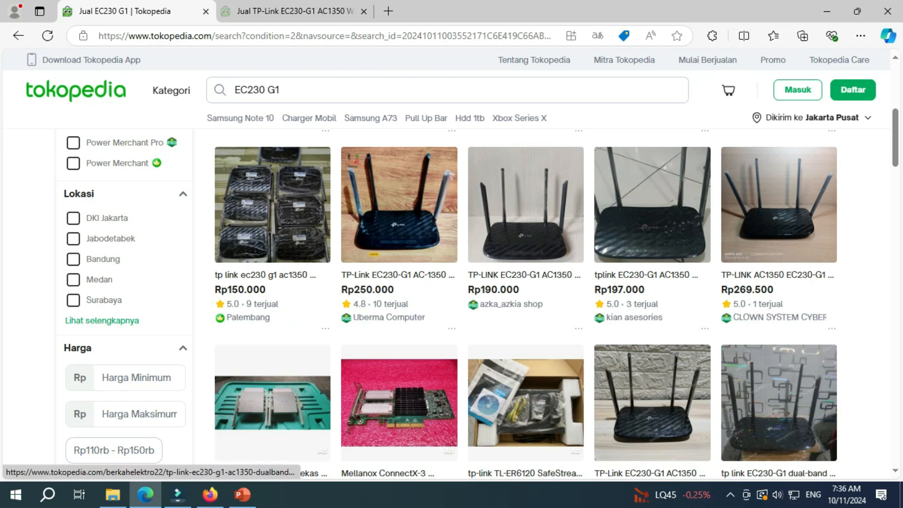
Step: Open the Rp150.000 used TP-Link EC230-G1 AC1350 listing, then switch to the other EC230-G1 listing's tab
click(272, 212)
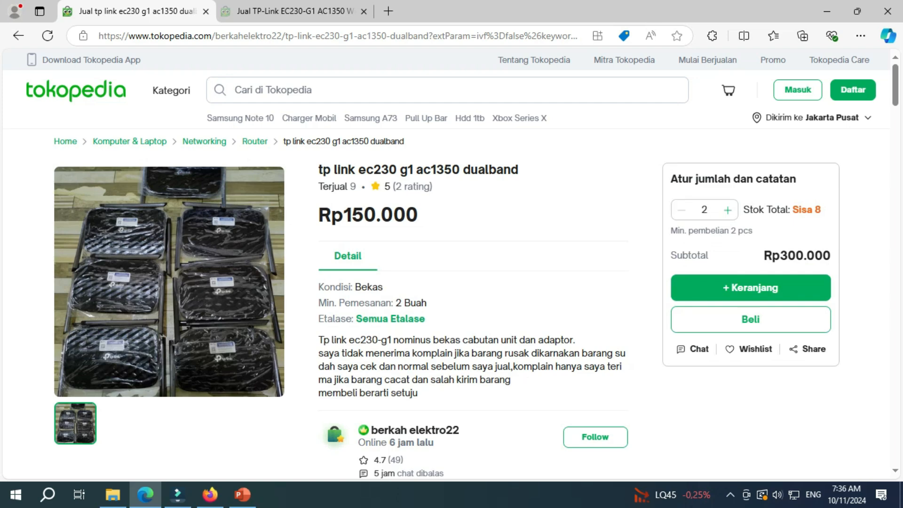
click(294, 11)
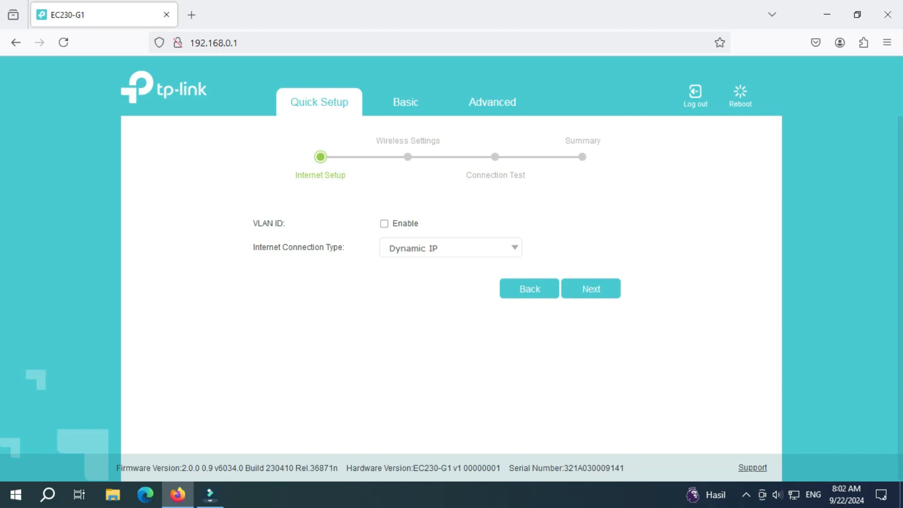
Step: Try PPPoE to view its login fields, then set the connection type back to Dynamic IP
click(450, 247)
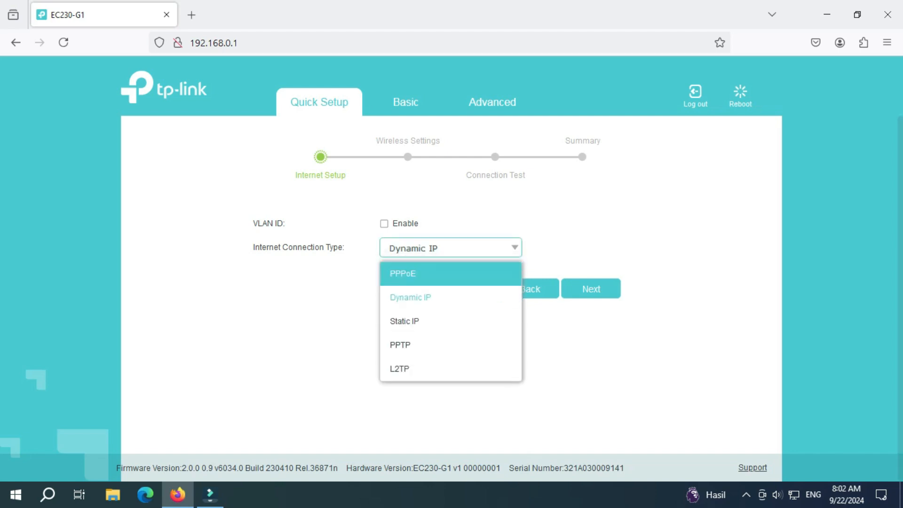
click(402, 273)
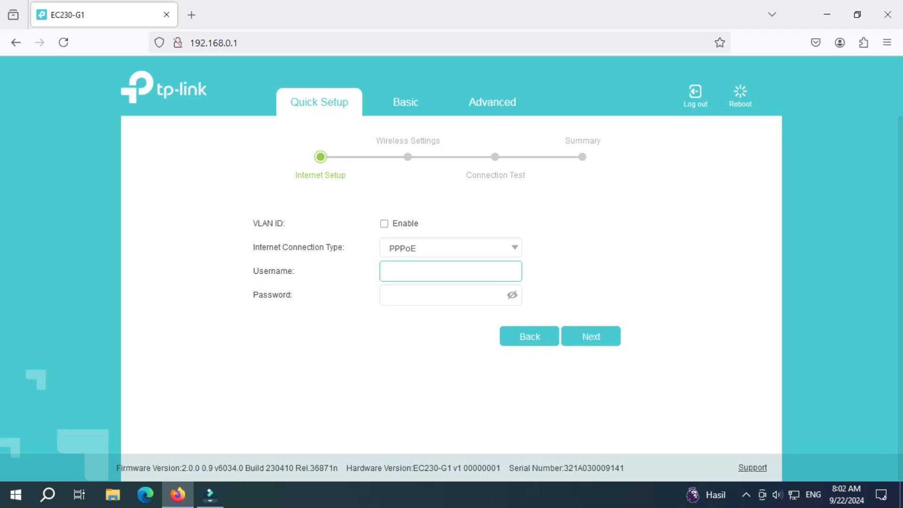
click(408, 295)
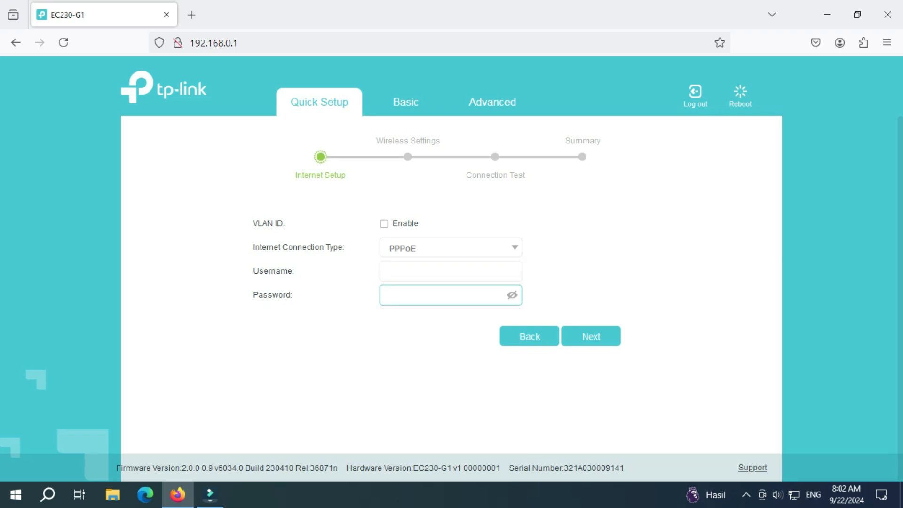
click(451, 247)
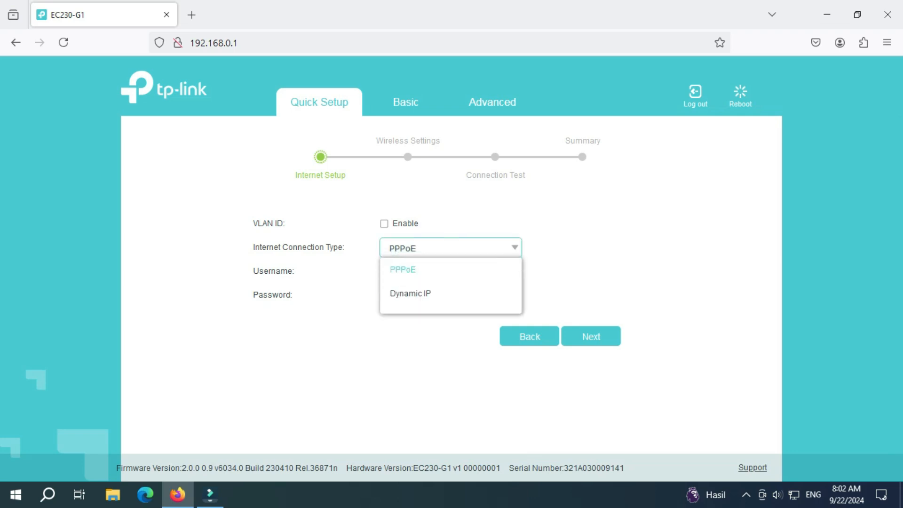
click(410, 297)
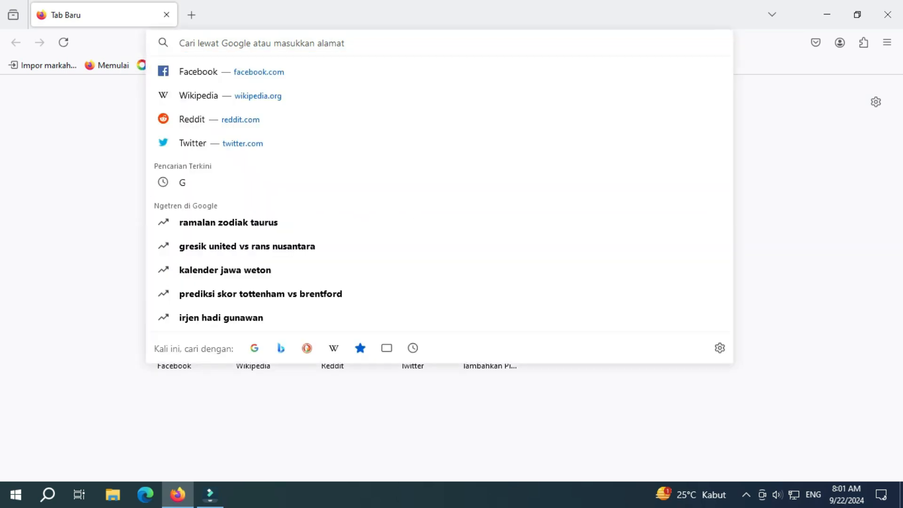
Step: Load 192.168.0.1 in the Firefox address bar
text(192.1)
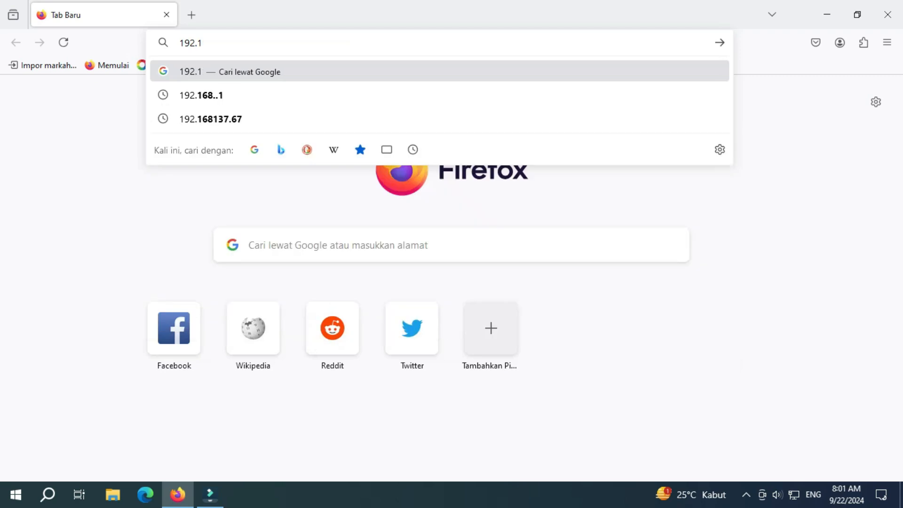
text(68.0.1)
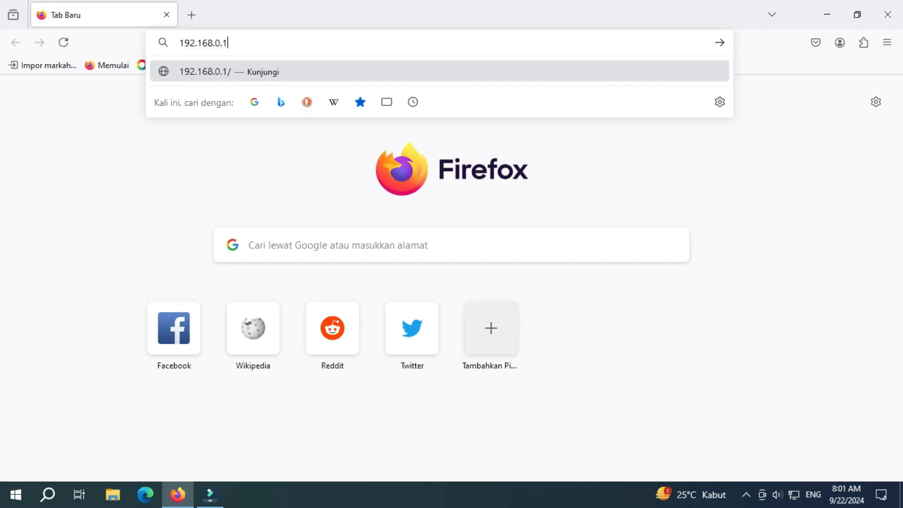
key(Return)
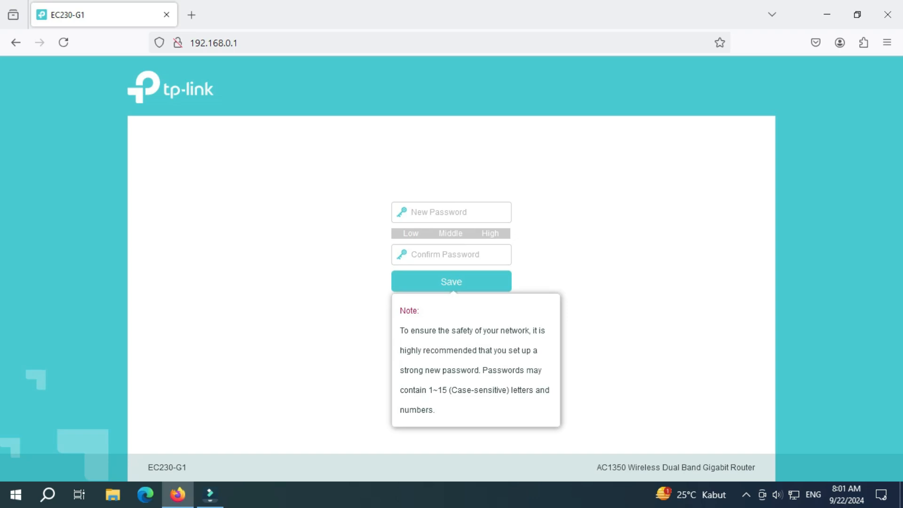
Step: Enter and confirm a new admin password, save it, then log in with it
click(451, 212)
text(•••••)
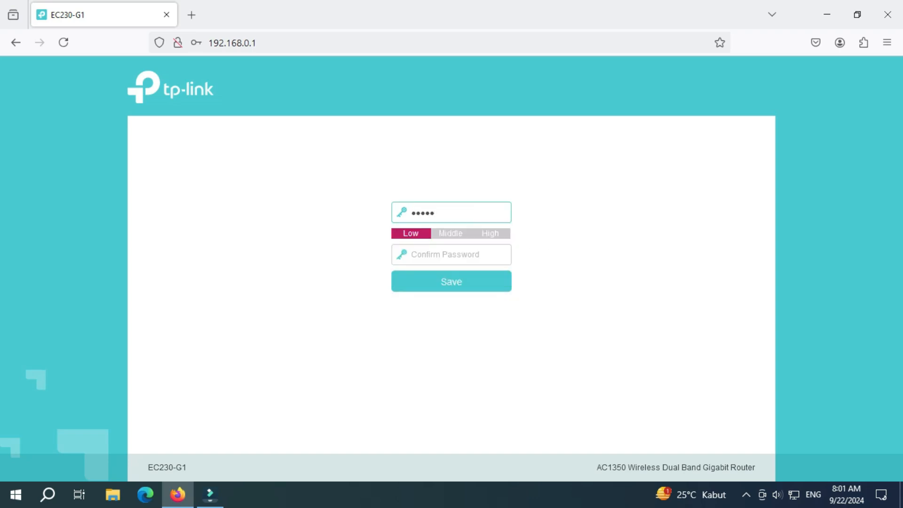
key(Tab)
text(•••••)
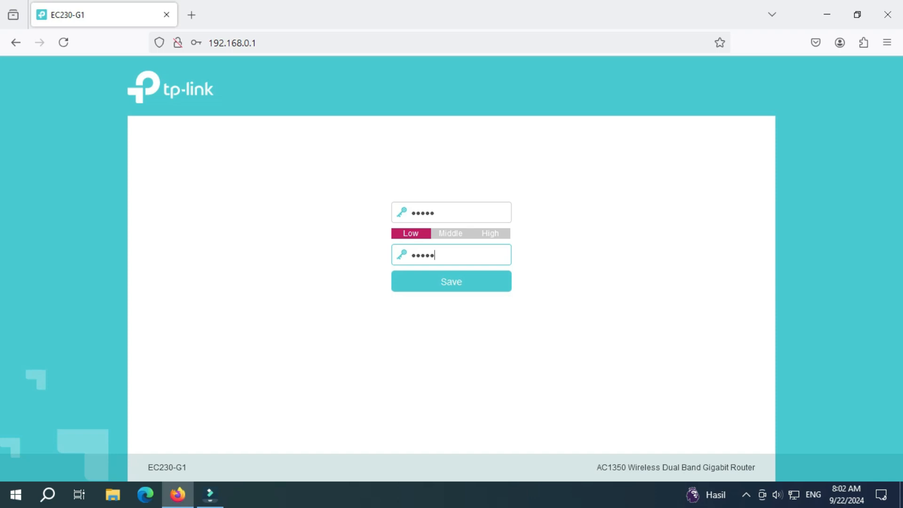
key(Tab)
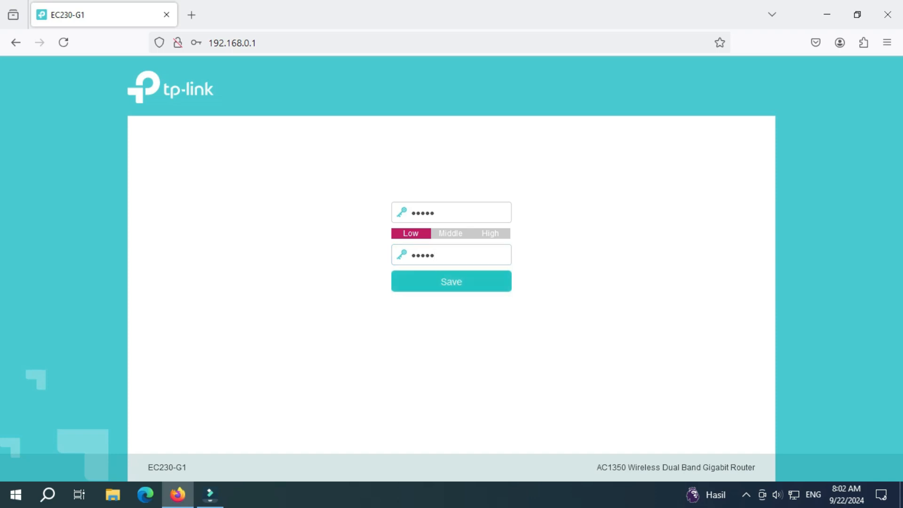
key(Return)
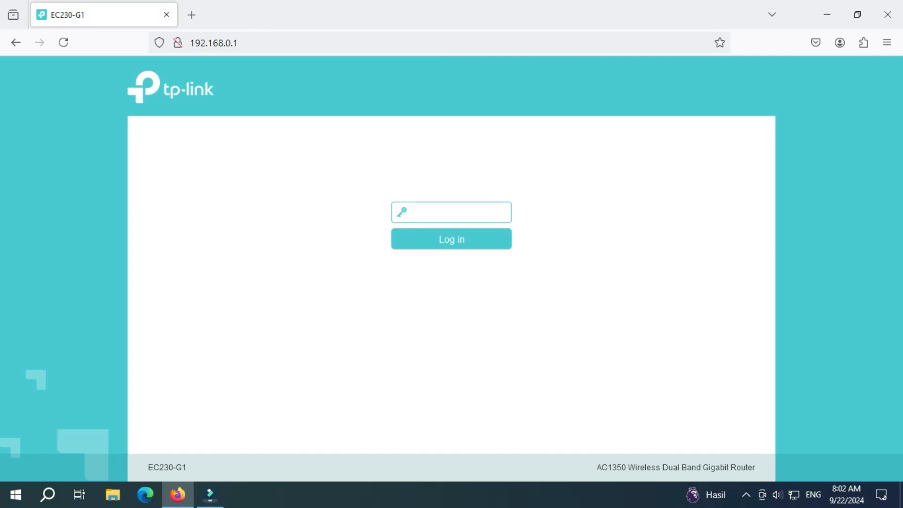
text(•••••)
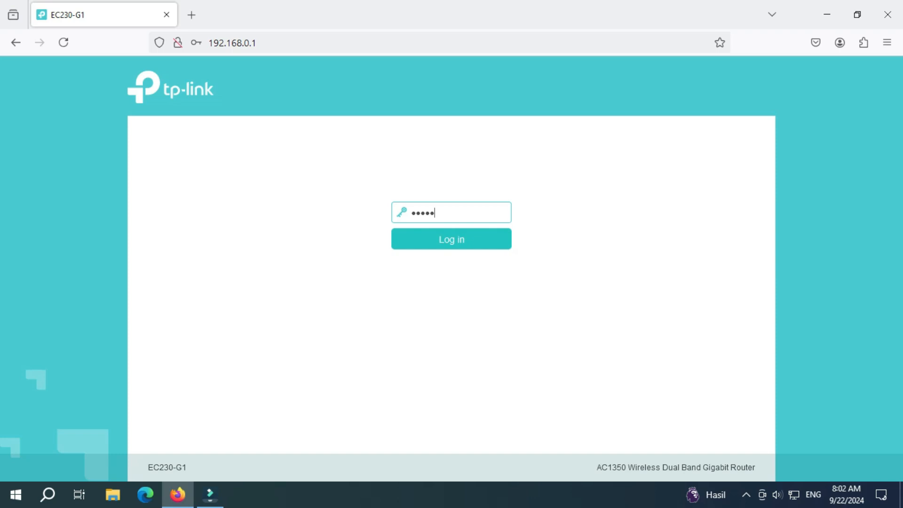
key(Return)
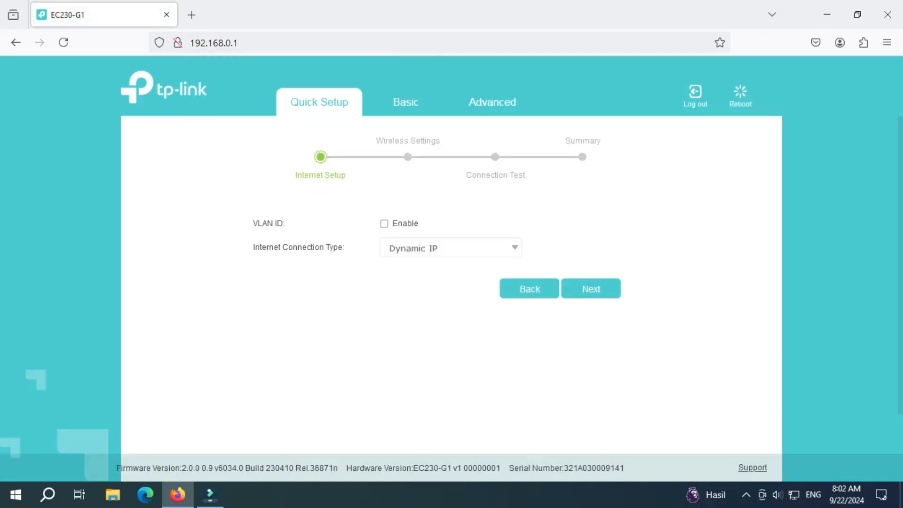
Step: Preview the PPPoE username and password fields, then switch back to Dynamic IP
click(450, 248)
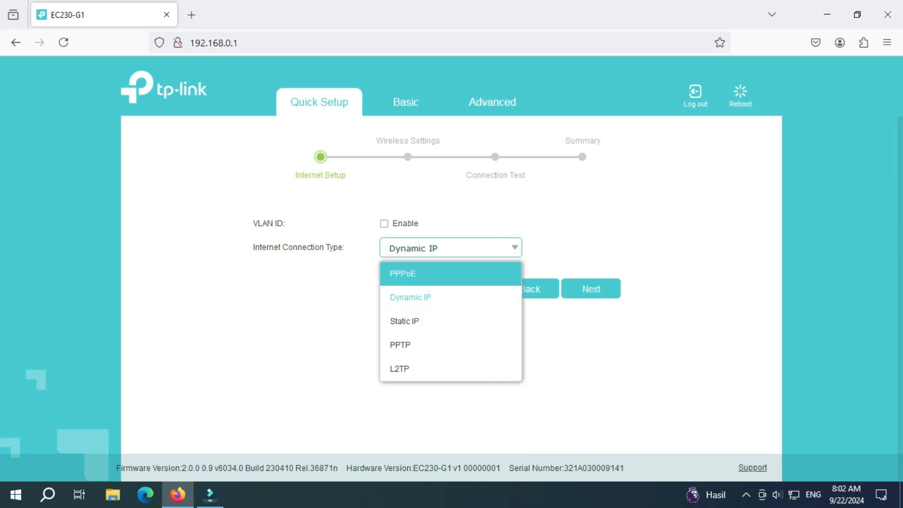
click(450, 274)
click(451, 272)
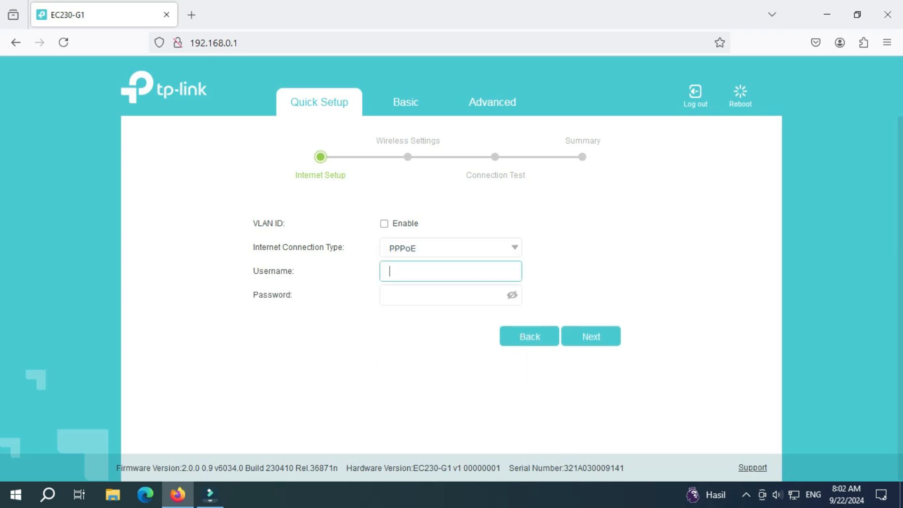
click(450, 295)
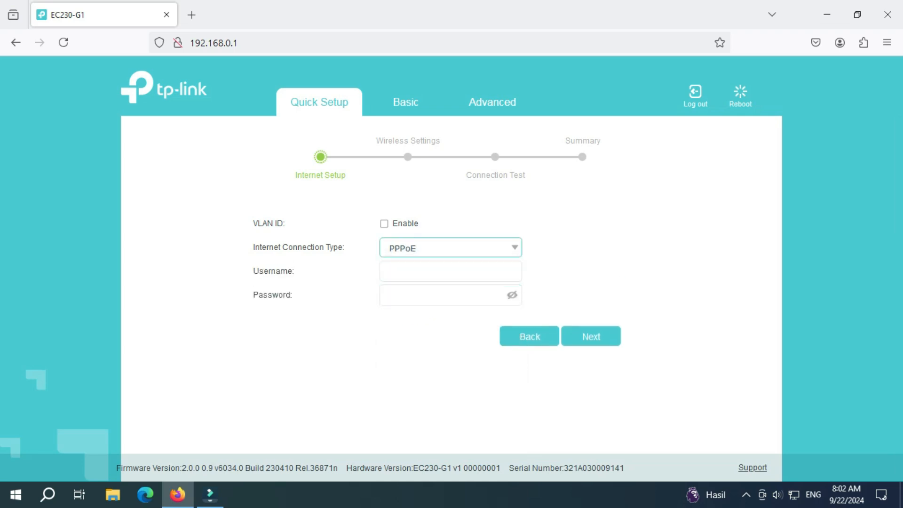
click(450, 248)
click(450, 294)
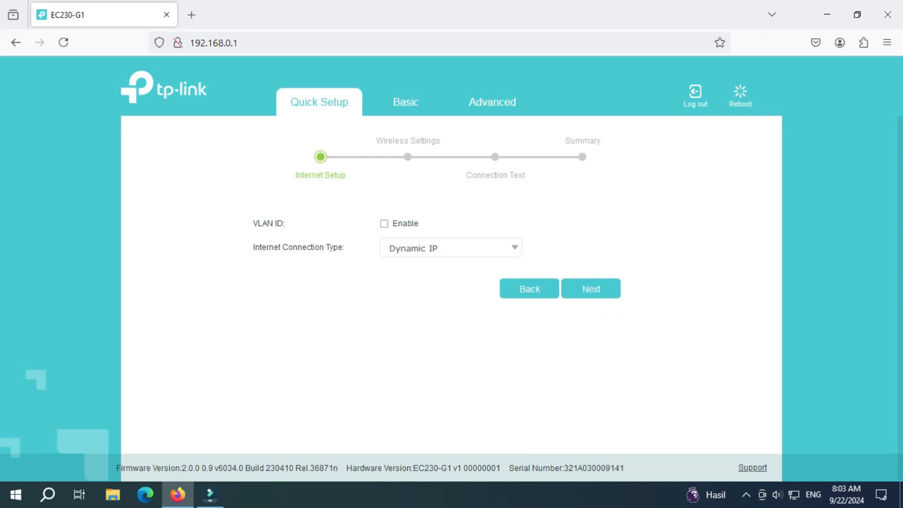
Step: Preview the Static IP address, gateway and DNS fields, then the PPTP connection type
click(450, 248)
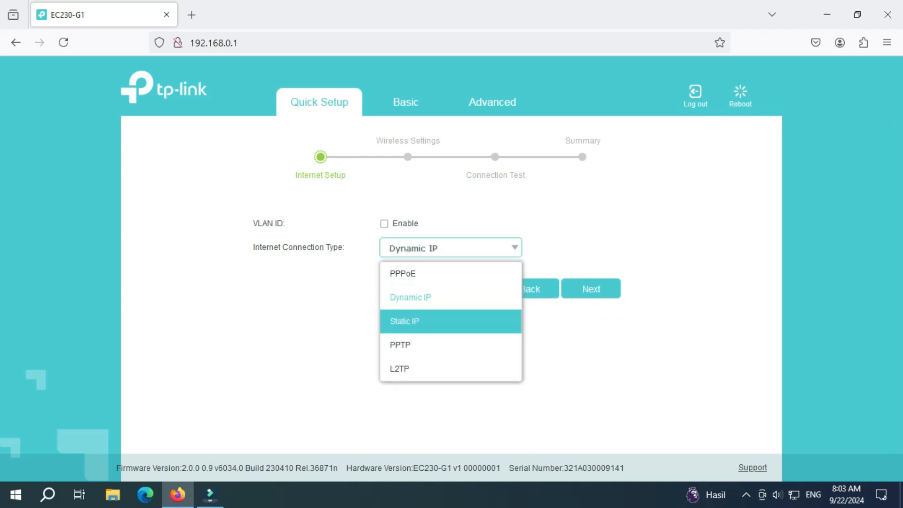
click(451, 321)
key(Tab)
key(Tab)
key(Tab)
key(Tab)
key(Tab)
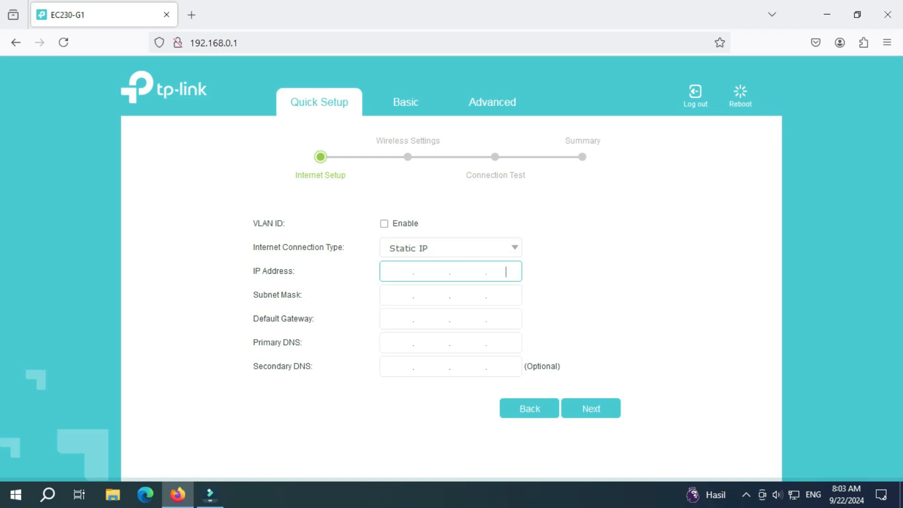
key(Tab)
key(Tab)
key(Tab)
key(Tab)
key(Tab)
key(Tab)
key(Tab)
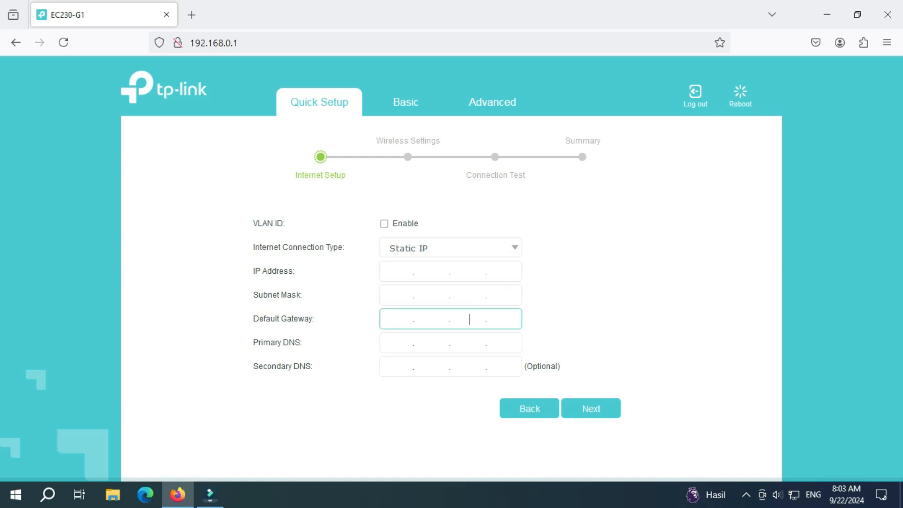
key(Tab)
key(Tab)
key(Tab)
key(Tab)
key(Tab)
key(Tab)
key(Tab)
key(Tab)
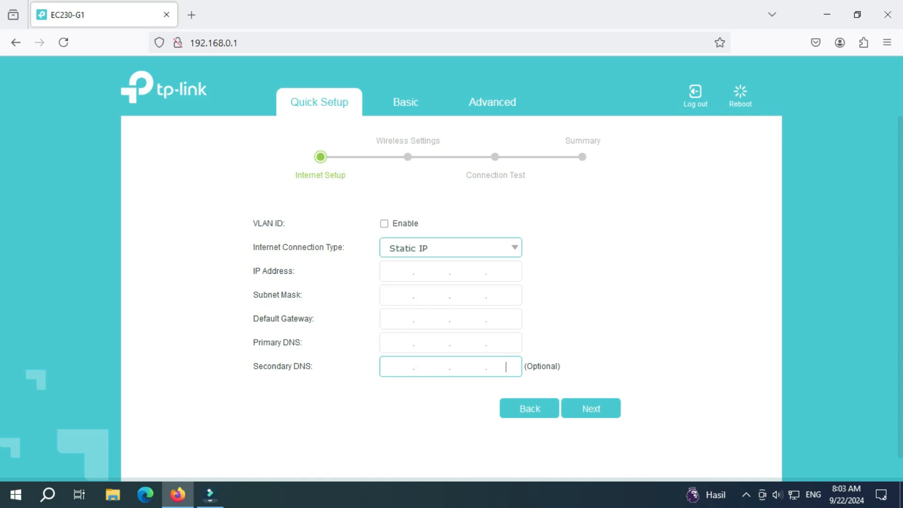
click(451, 247)
key(Return)
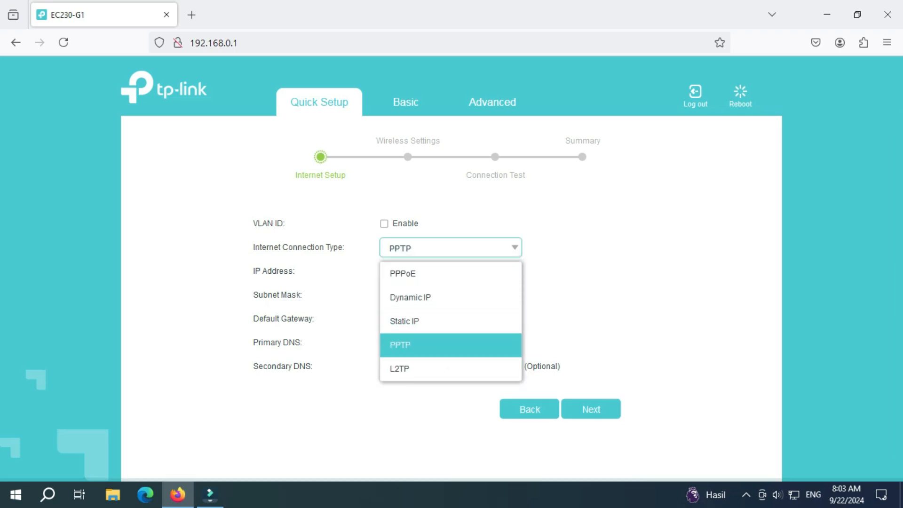
key(Tab)
key(Tab)
key(Tab)
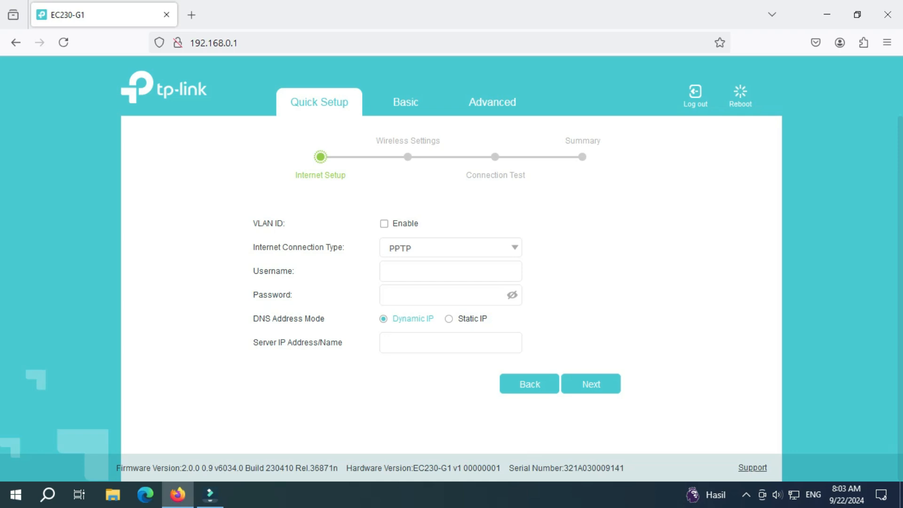
Step: Preview the L2TP login fields, then choose Dynamic IP and proceed to wireless settings
click(450, 248)
click(451, 369)
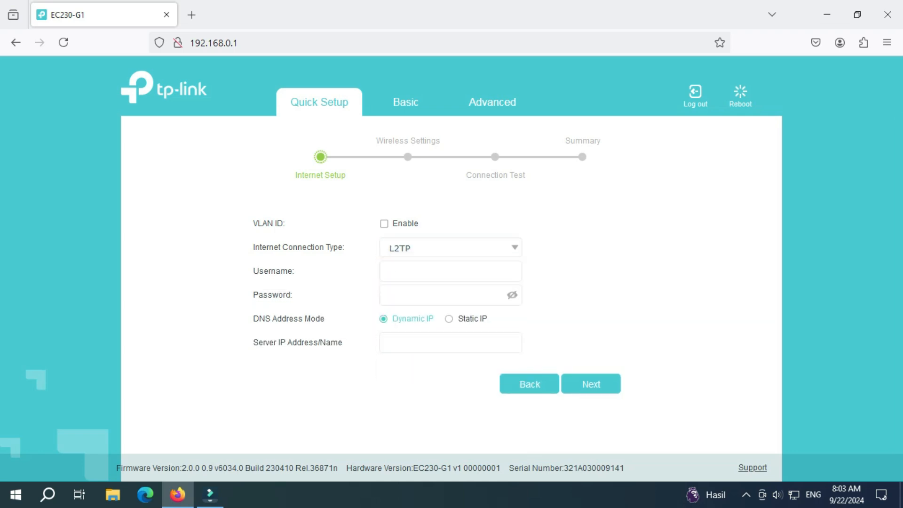
click(450, 271)
click(451, 295)
click(450, 294)
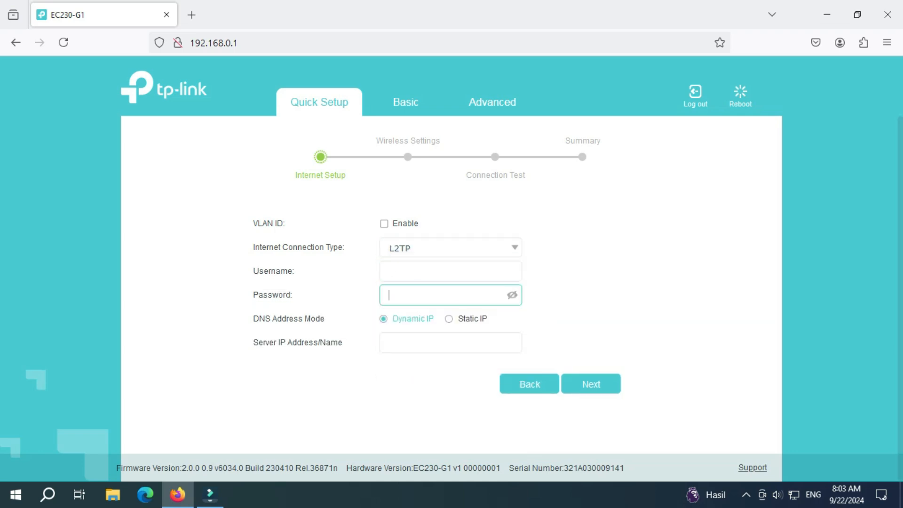
key(Tab)
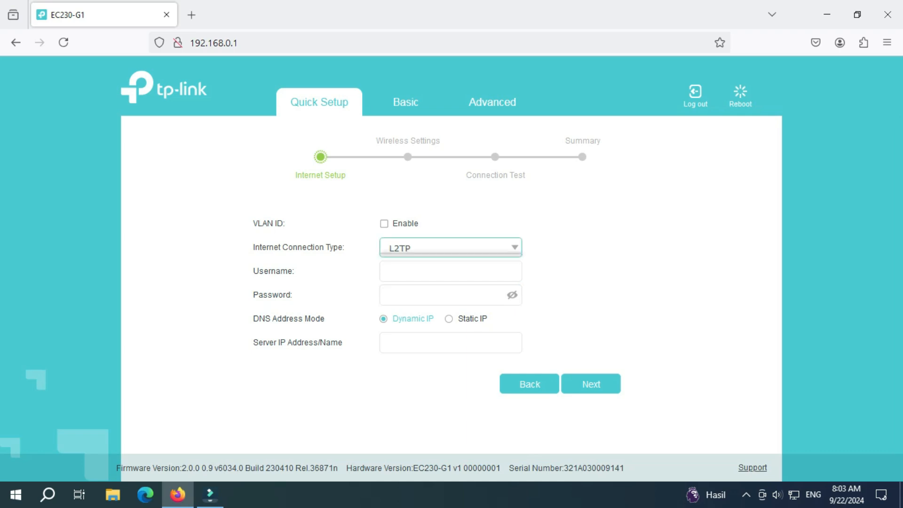
click(450, 247)
click(450, 296)
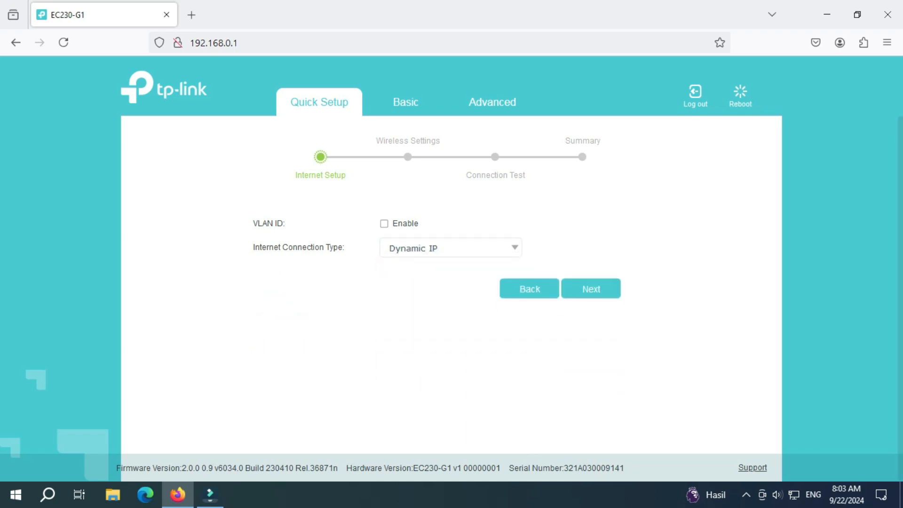
click(590, 288)
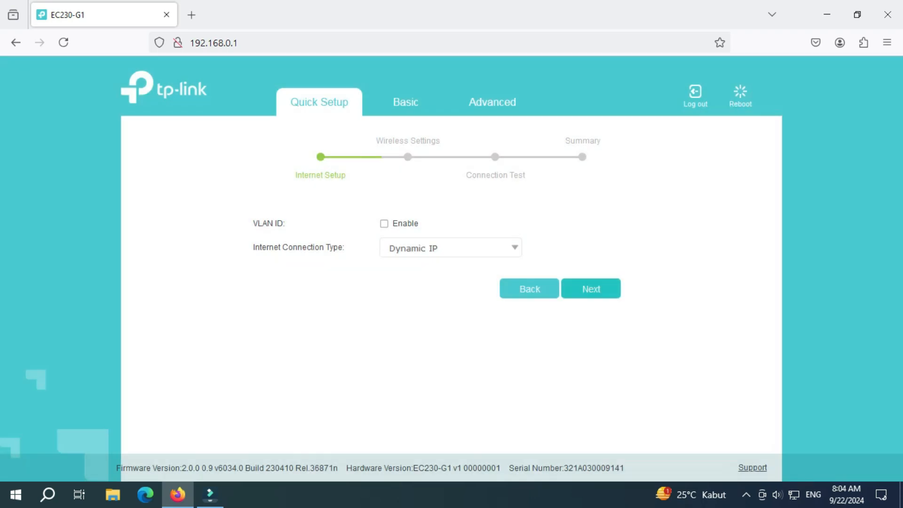
Step: Rename the 2.4GHz network to TUTORIAL and give it a new password
click(465, 266)
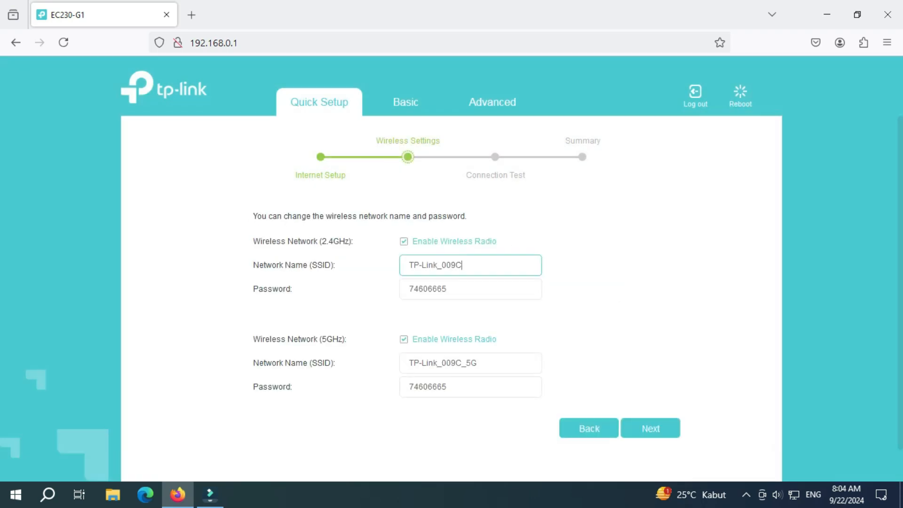
key(ctrl+a)
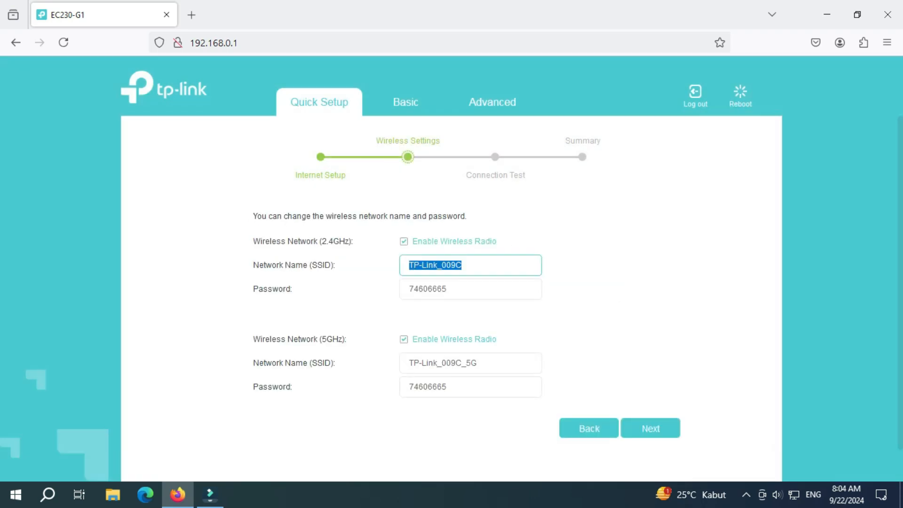
text(TUTORIAL)
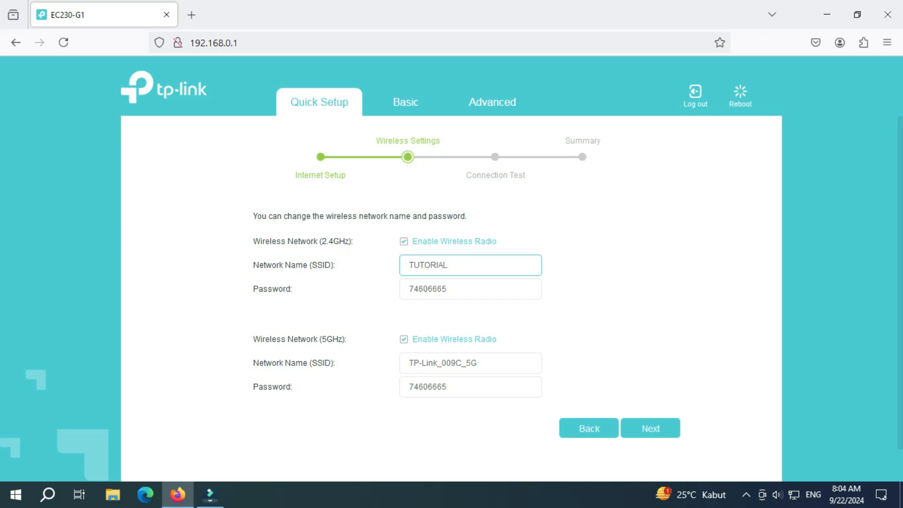
key(Tab)
text(12)
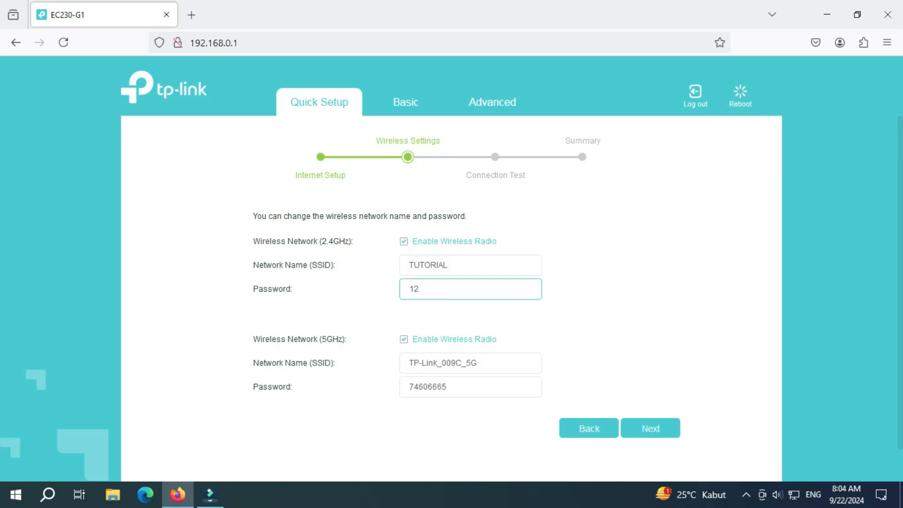
text(345678)
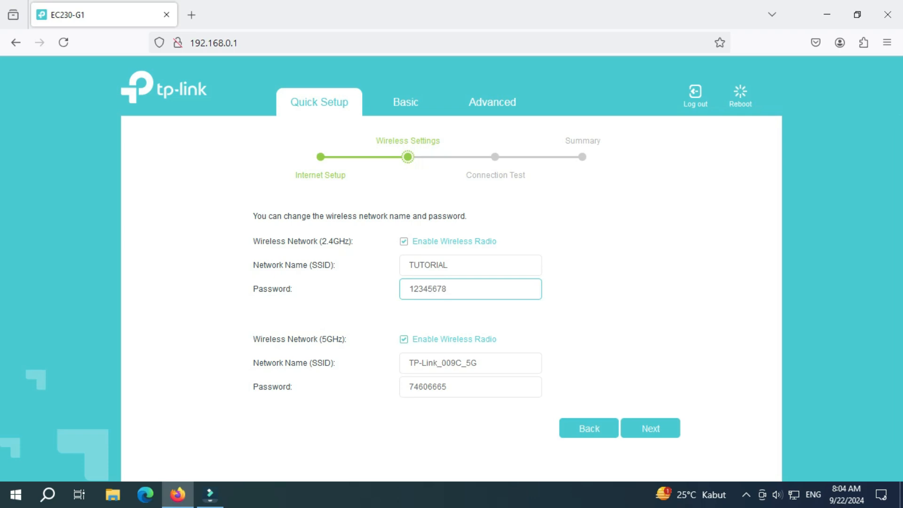
Step: Rename the 5GHz network to TUTORIAL 5G with a new password, and submit the wireless settings
drag(477, 363, 409, 363)
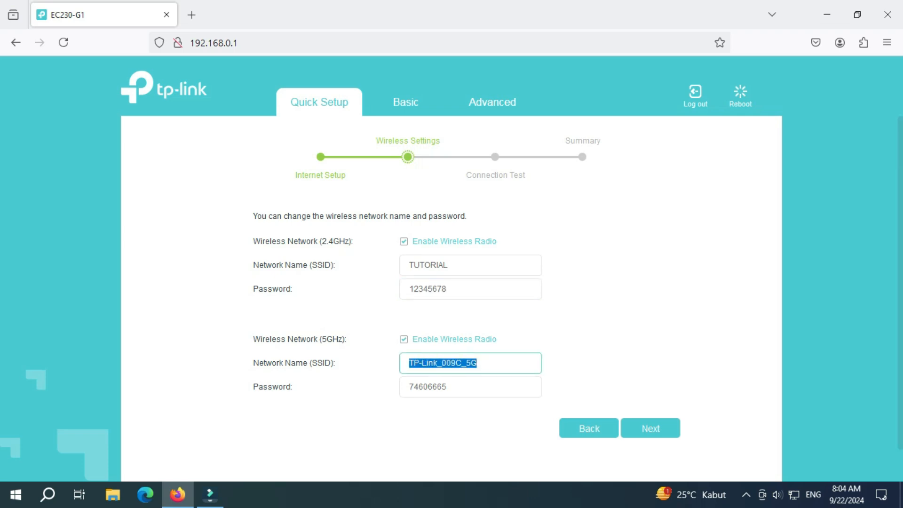
text(TUTORIAL )
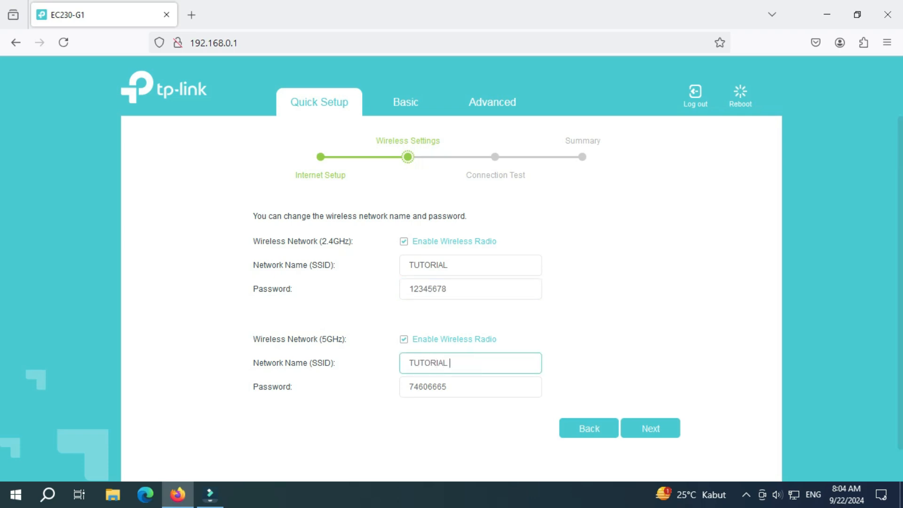
text(5G)
drag(456, 386, 407, 386)
text(12345678)
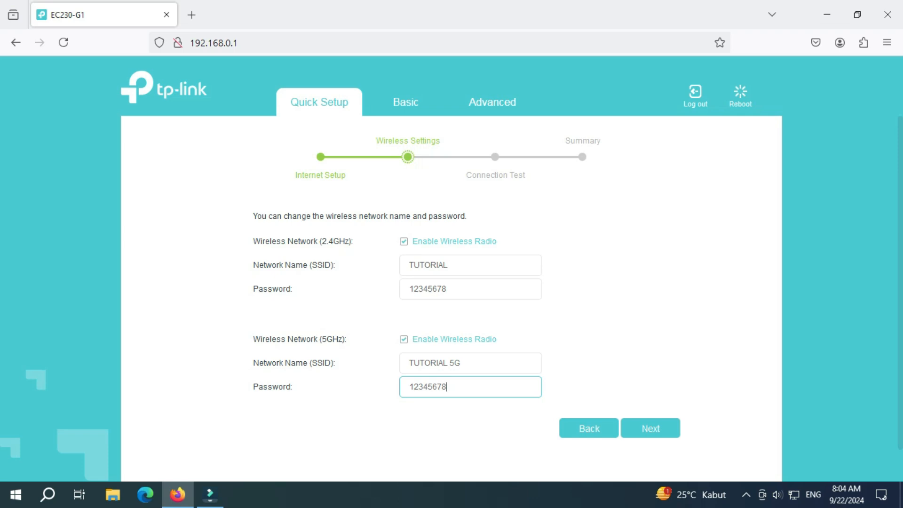
click(650, 427)
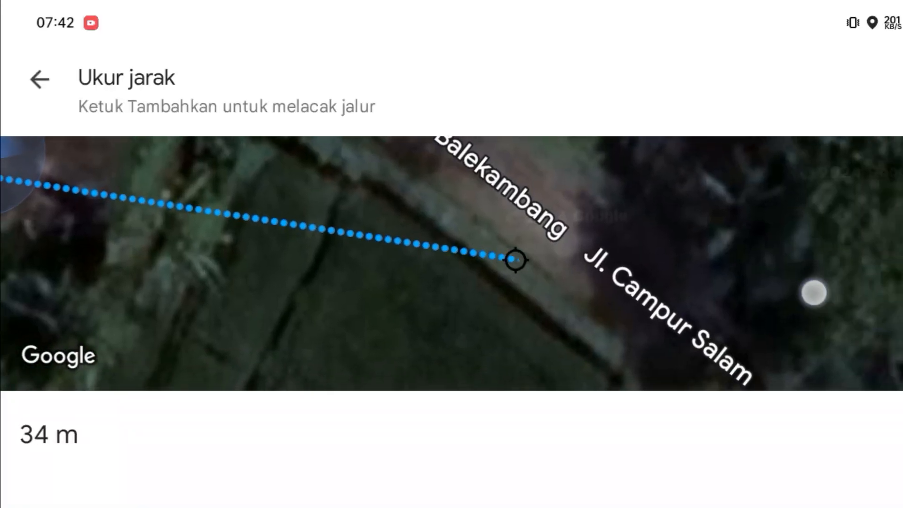
Step: Drag the measured line along Jl. Campur Salam toward Jl. Balekambang until it reads 217 m
drag(611, 329, 409, 174)
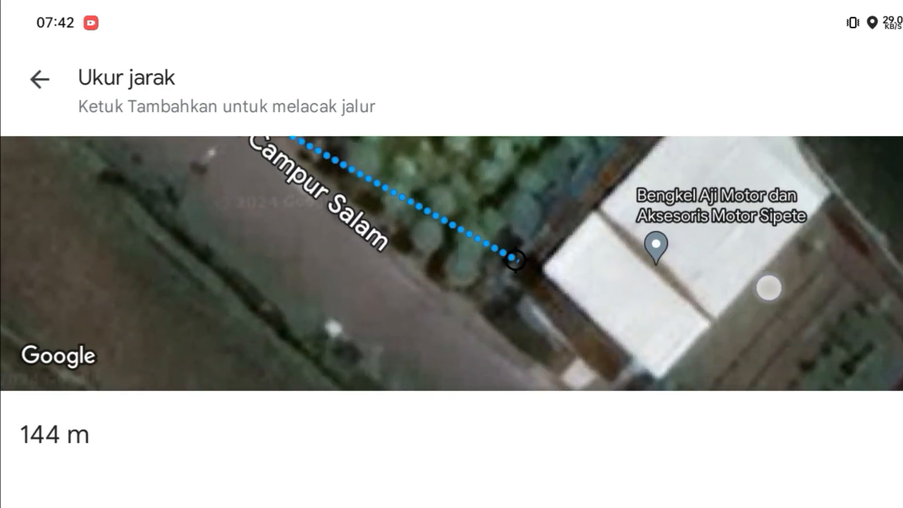
drag(611, 329, 409, 173)
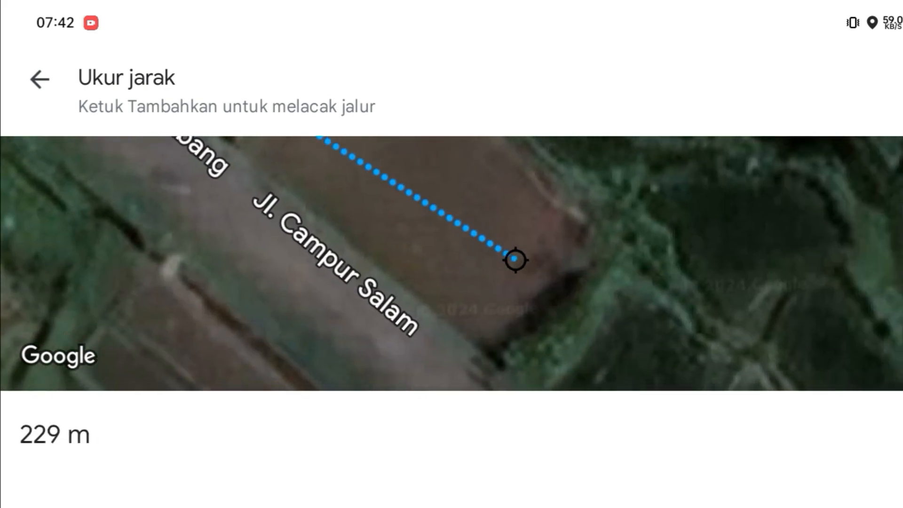
drag(741, 263, 837, 329)
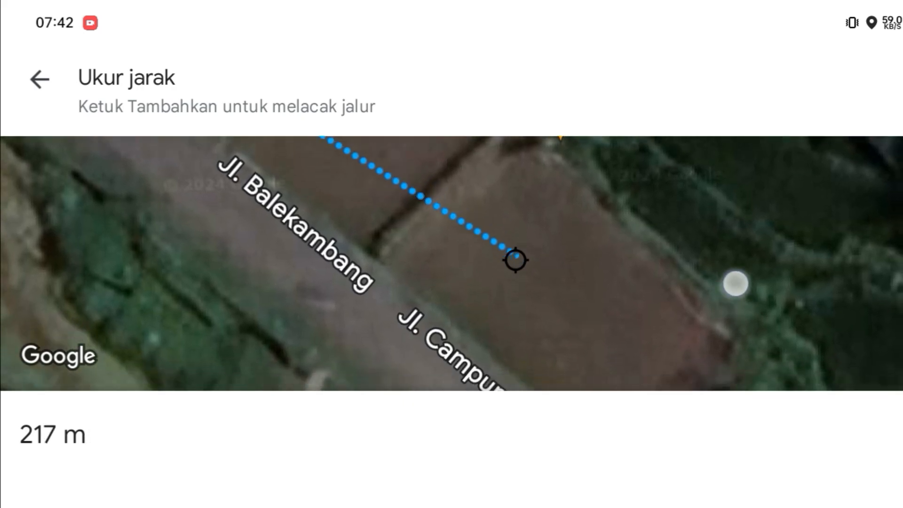